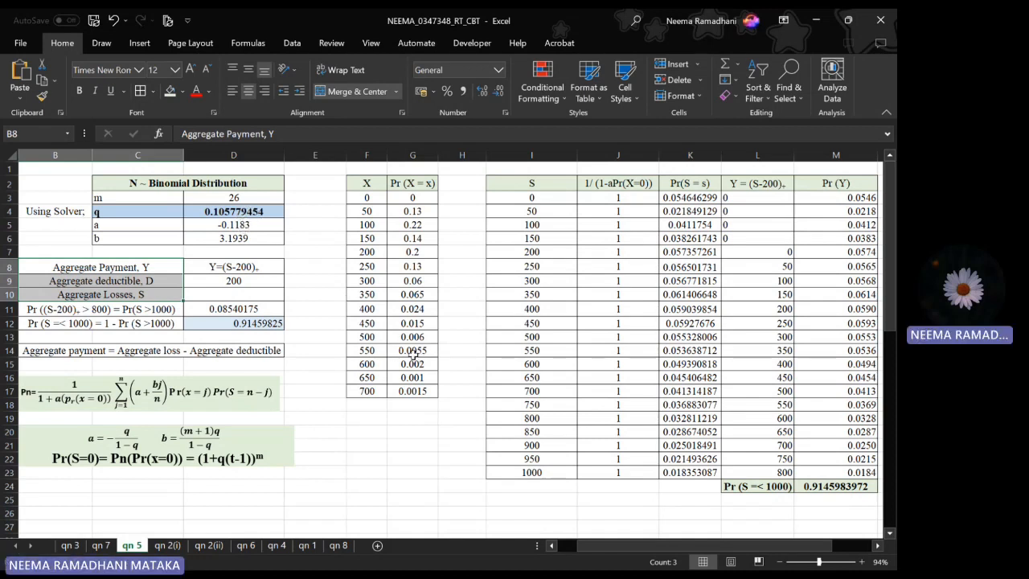
- Examine the cells for Pr(S >1000) and its complement Pr(S =< 1000) in D11 and D12
click(323, 404)
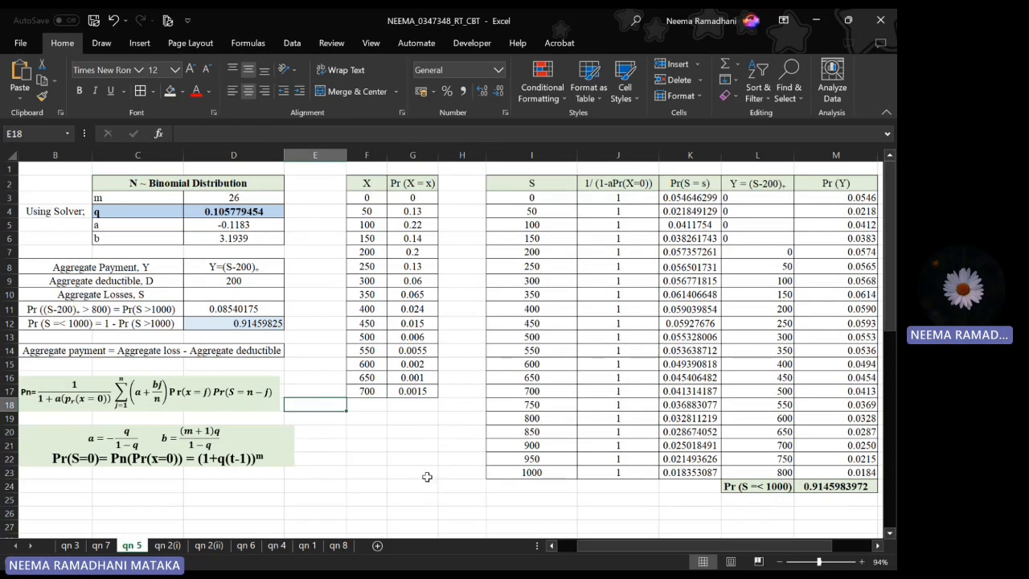
scroll(426, 476, right, 3)
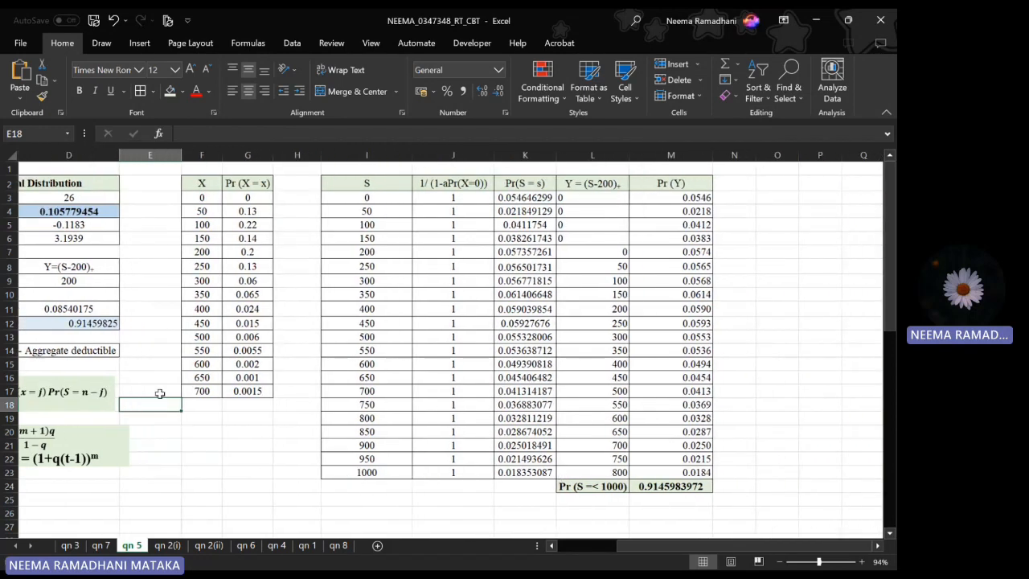
scroll(163, 399, left, 3)
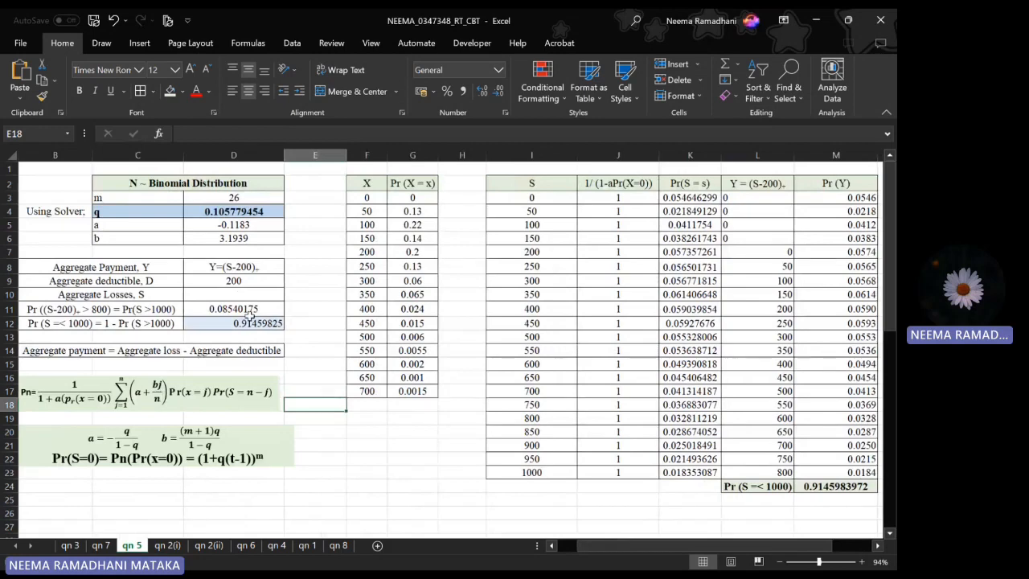
click(224, 307)
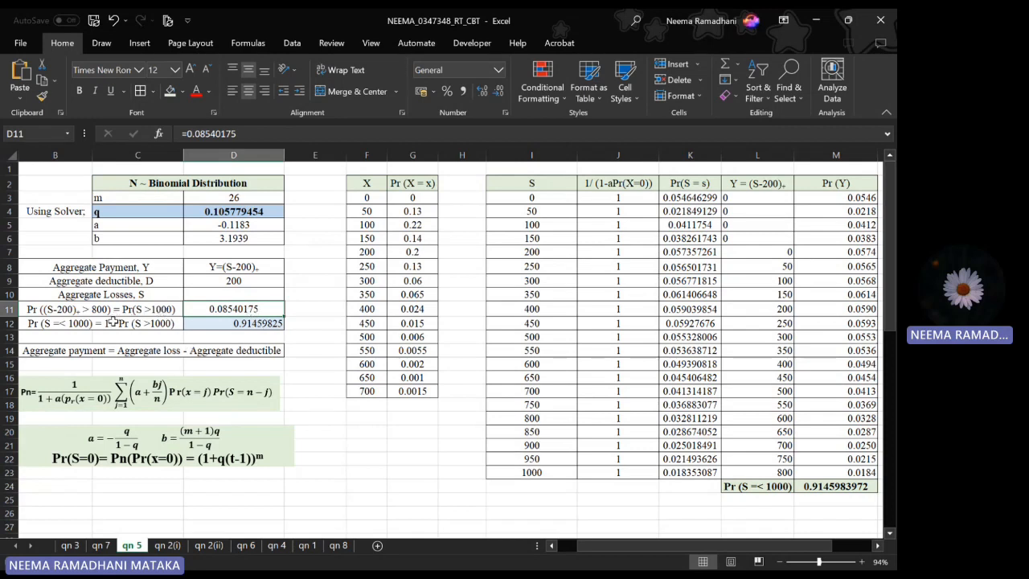
click(238, 327)
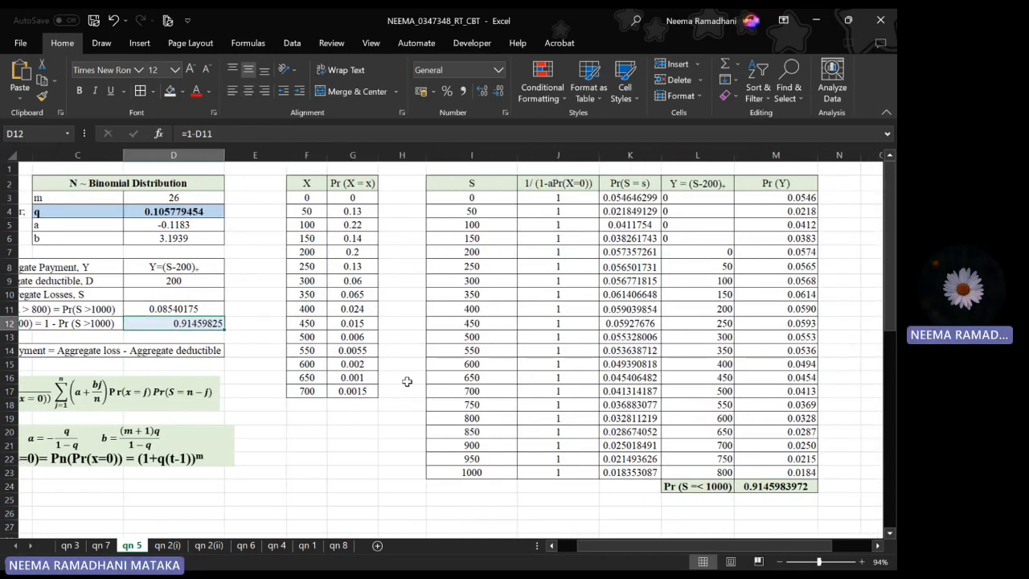
click(431, 440)
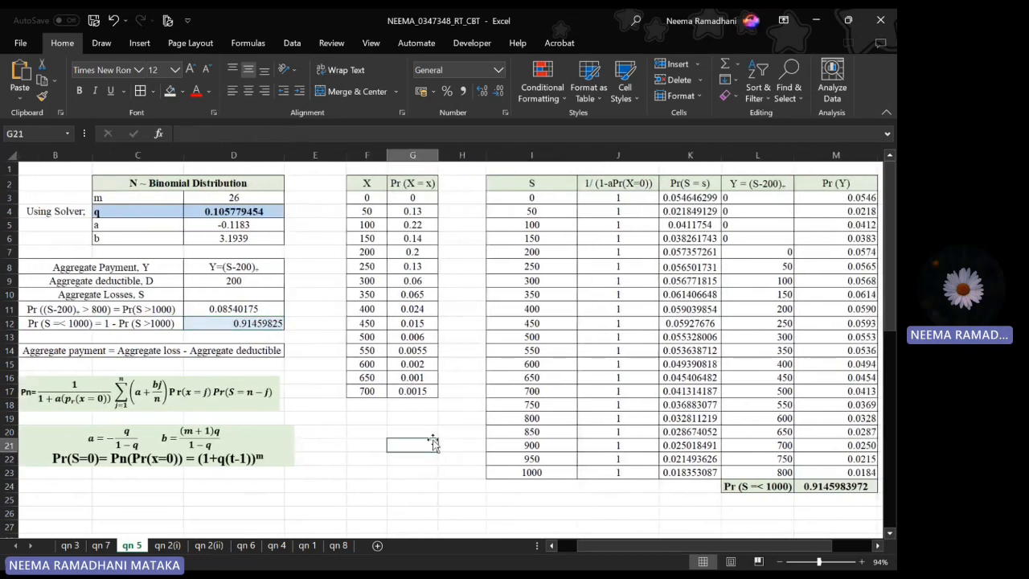
- Examine the formula of the last S value in I23 and the Pr(S =< 1000) sum formula in M24
scroll(434, 439, right, 2)
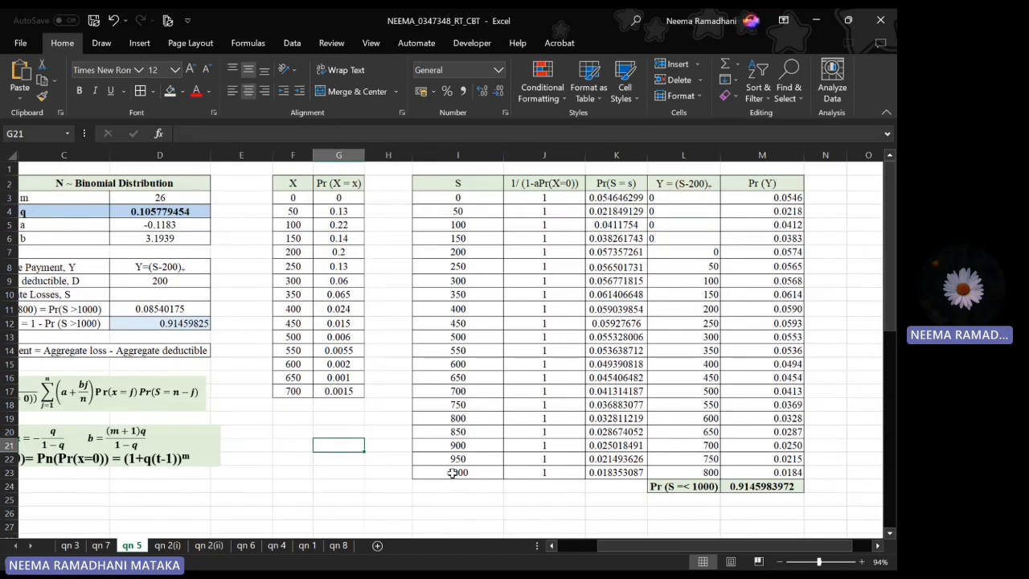
click(453, 473)
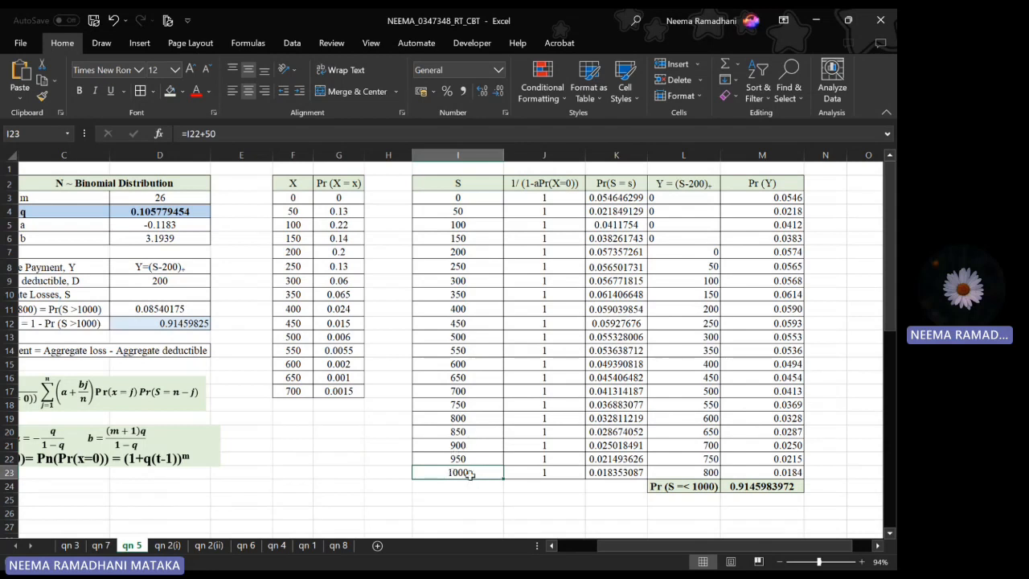
scroll(342, 447, left, 2)
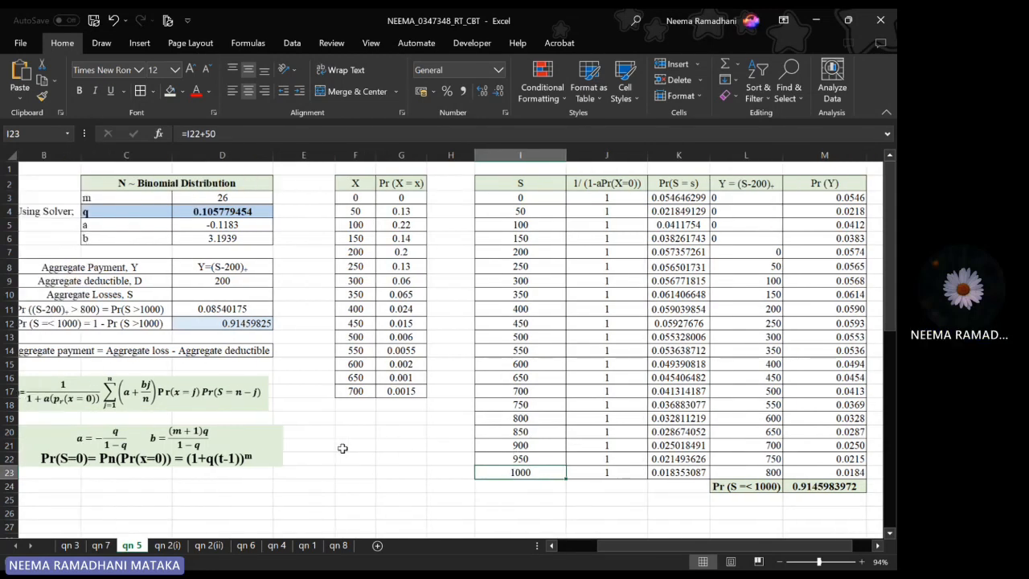
scroll(342, 447, left, 1)
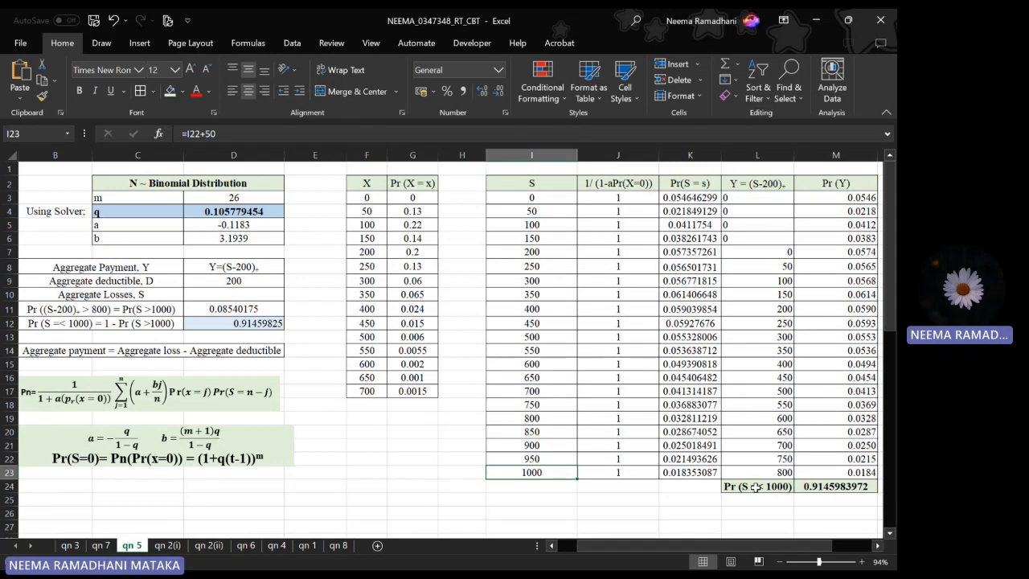
scroll(755, 486, right, 3)
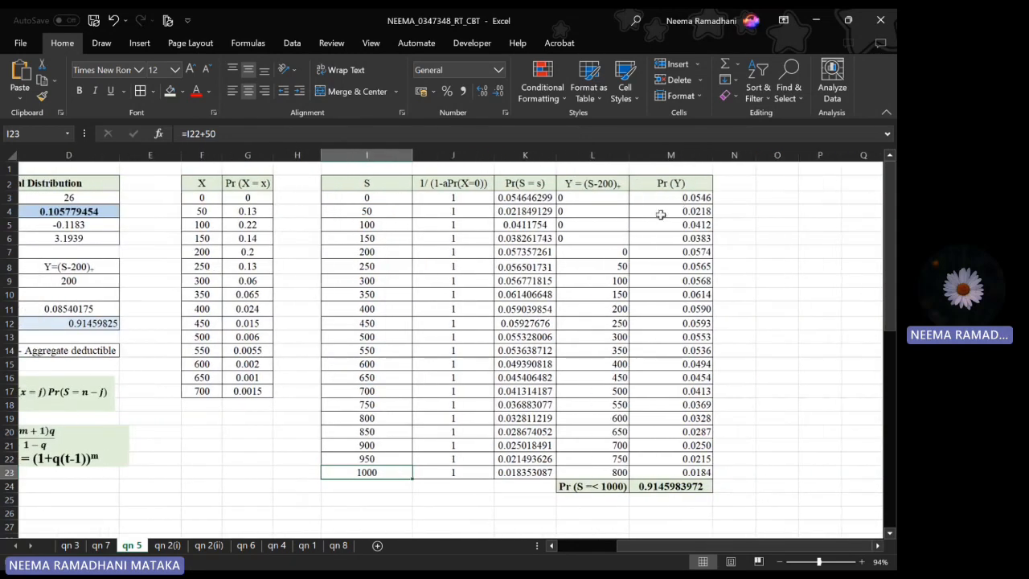
click(657, 490)
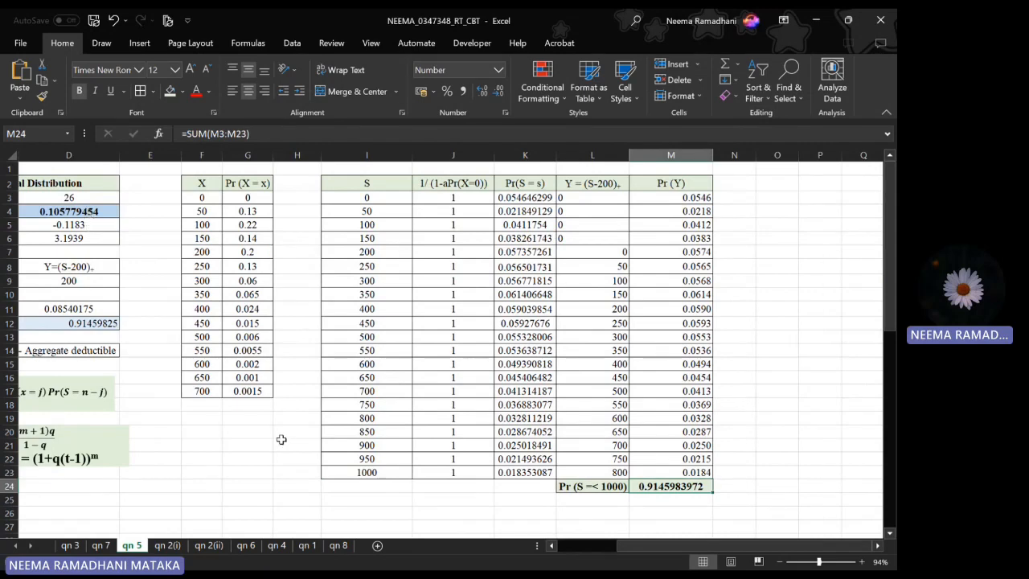
click(281, 442)
scroll(281, 442, left, 3)
scroll(377, 362, right, 3)
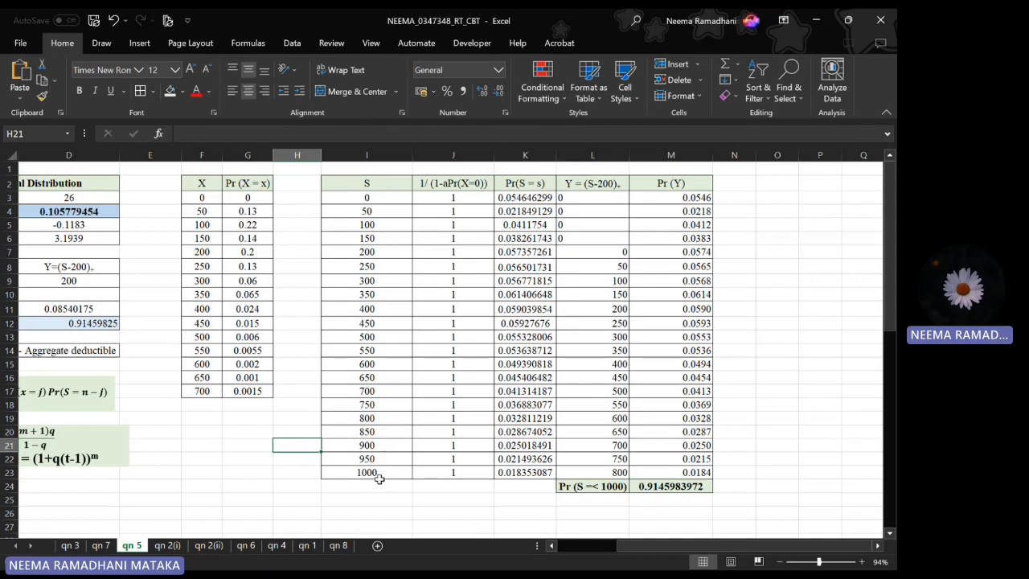
- Compare the 1/(1-aPr(X=0)) formula in J3 with the Pn formula on the Canva slide, tracing its referenced cells in the Excel sheet
click(454, 184)
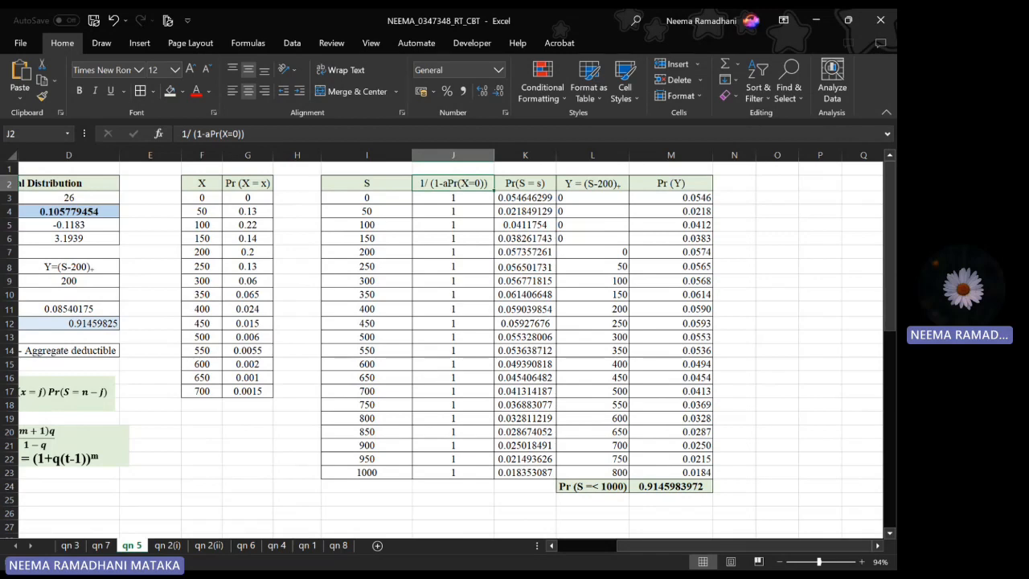
mouse_move(590, 556)
click(598, 447)
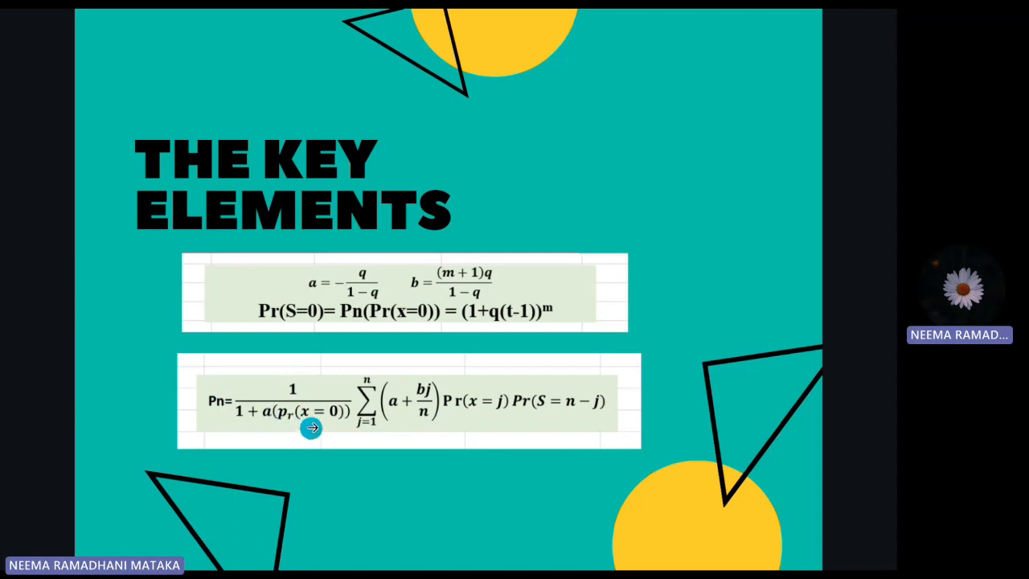
mouse_move(484, 567)
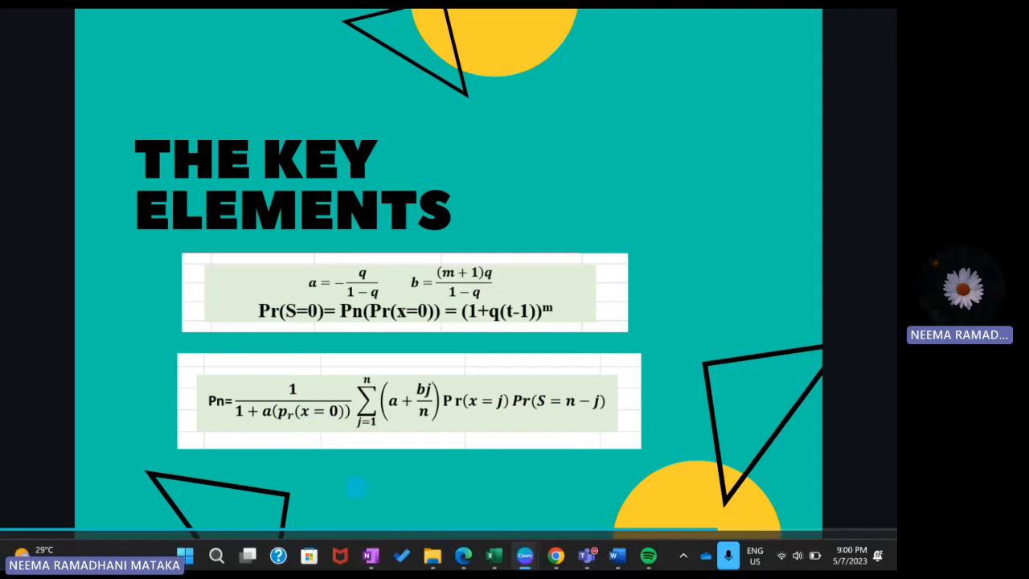
click(422, 446)
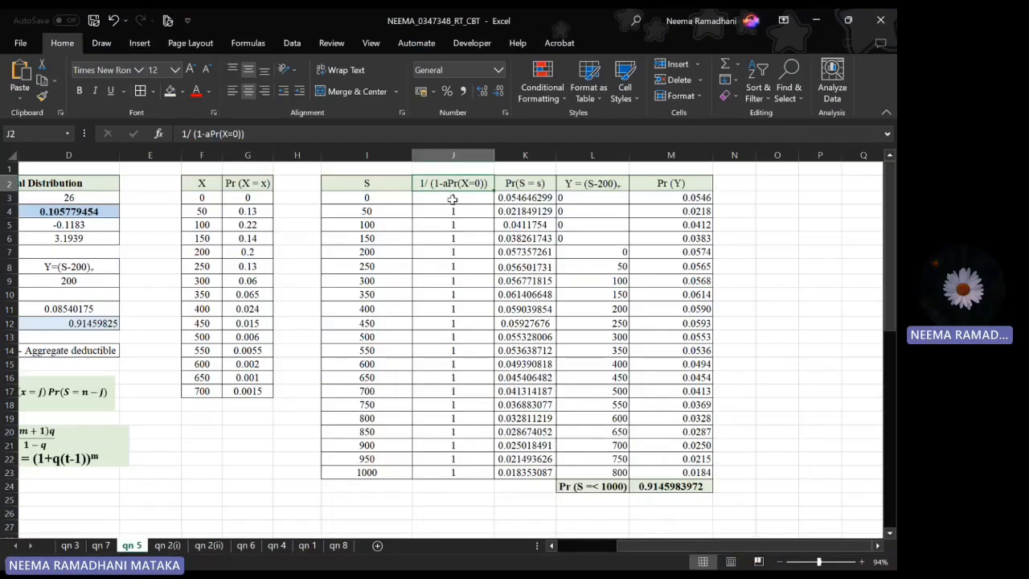
click(452, 199)
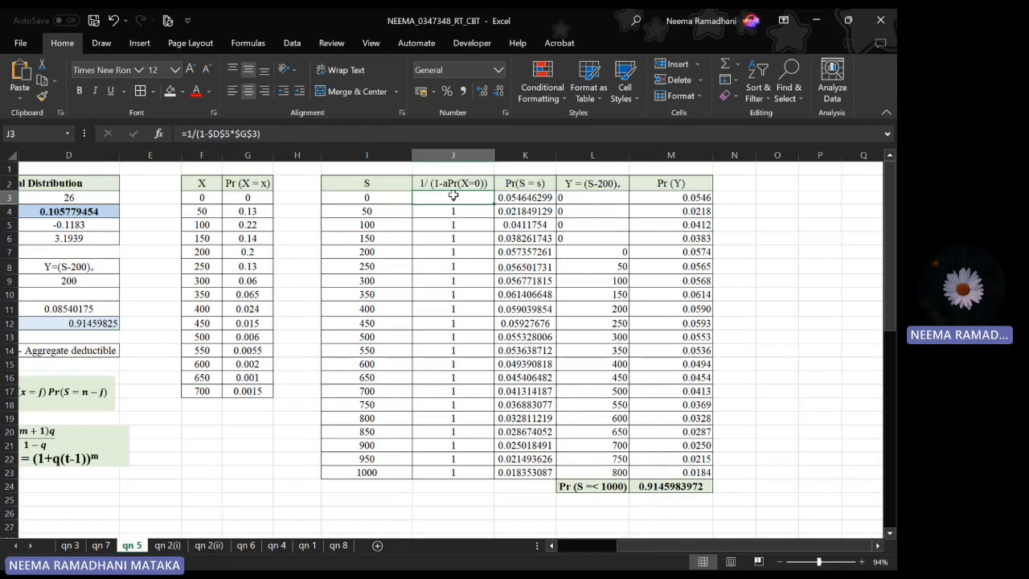
click(413, 134)
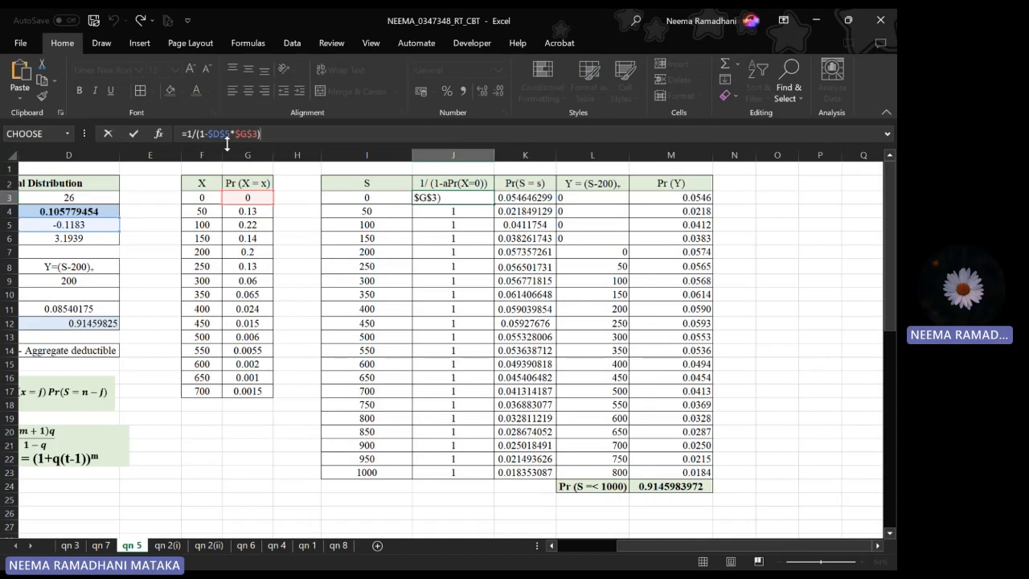
scroll(120, 201, left, 2)
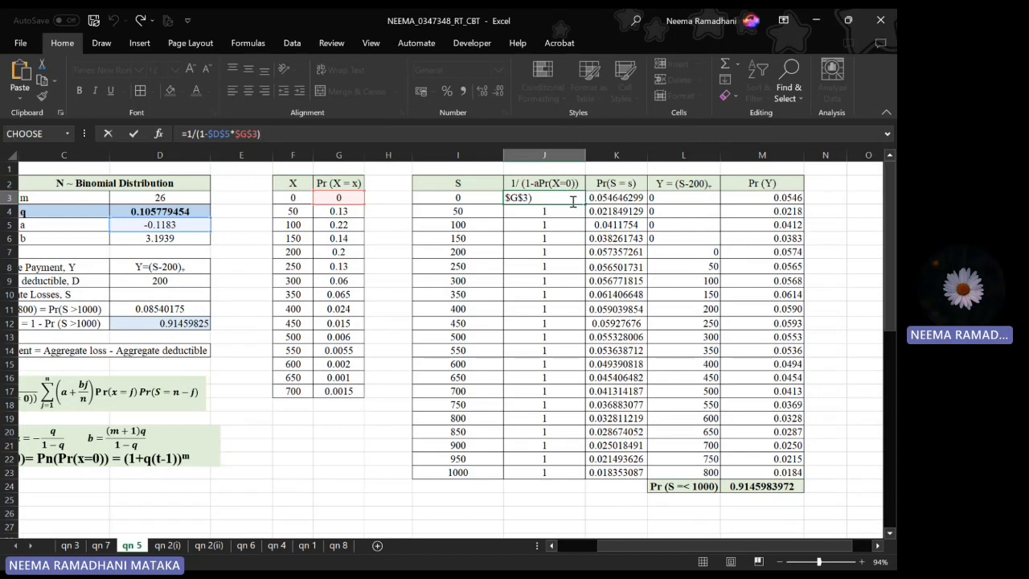
key(ctrl+Return)
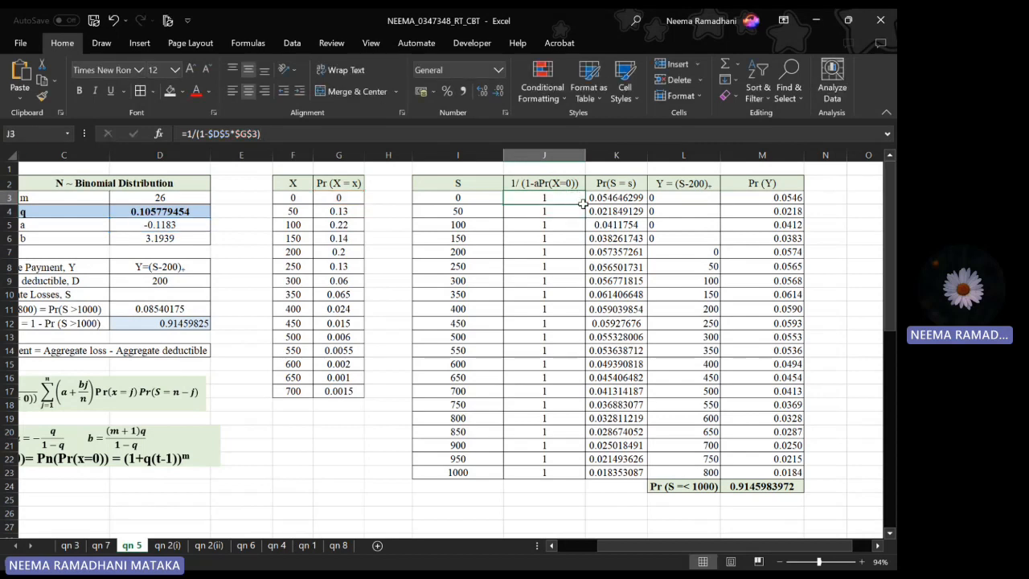
click(553, 310)
- Compare the Pr(S = s) formula in K3 with the Pr(S=0) formula on the Canva slide and trace its referenced cells in Excel
click(613, 187)
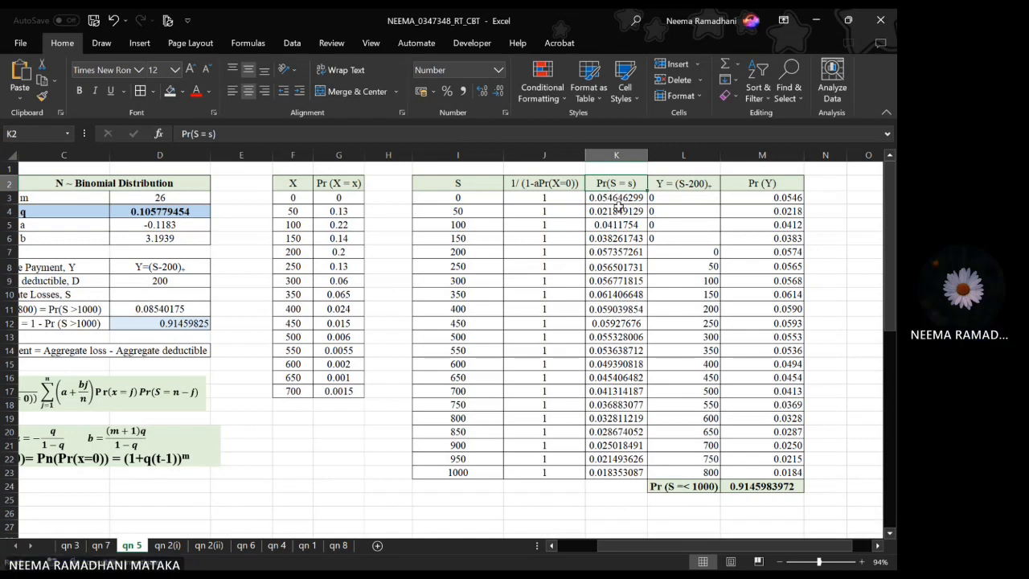
click(618, 196)
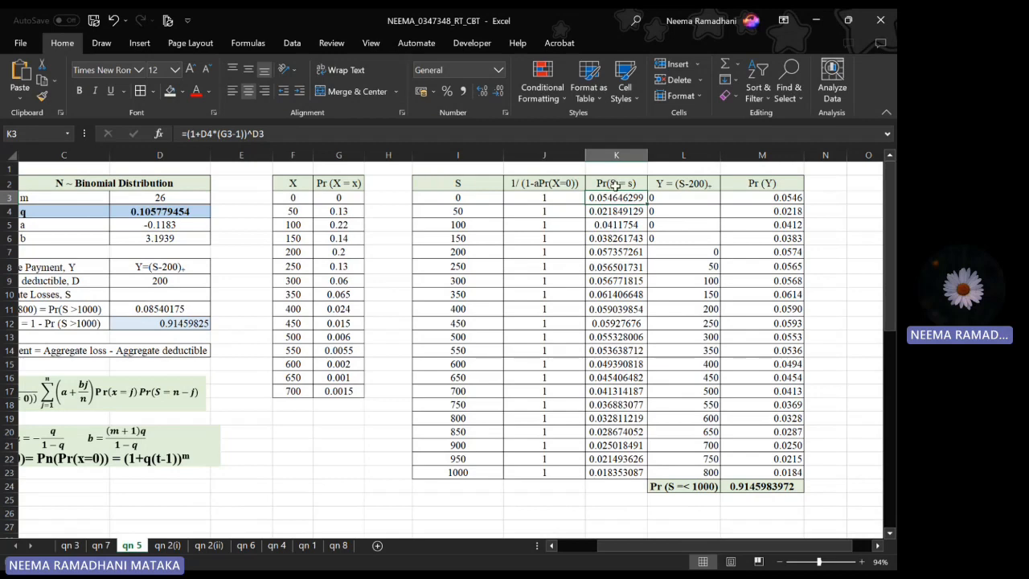
key(alt+Tab)
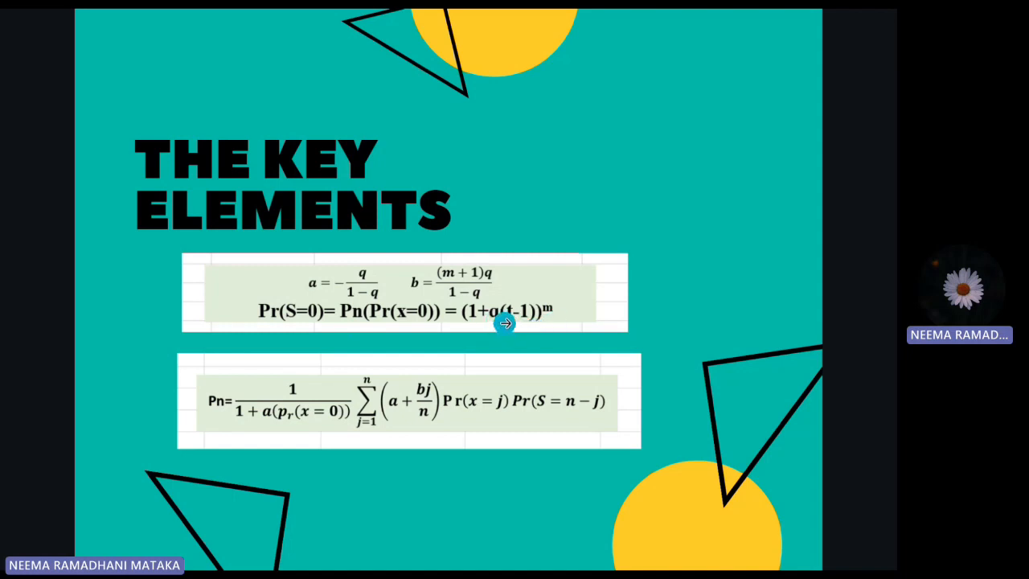
click(519, 559)
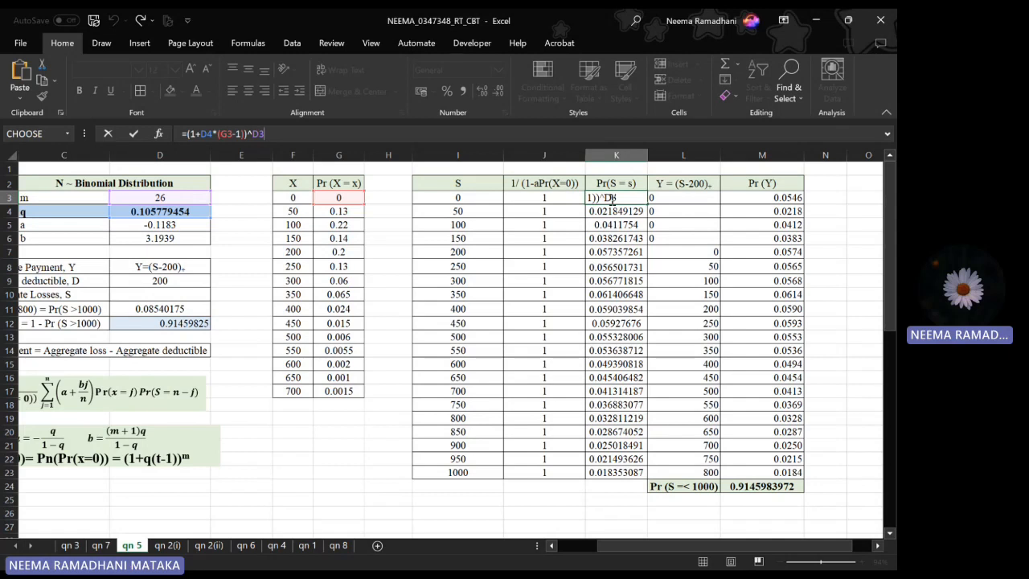
key(Return)
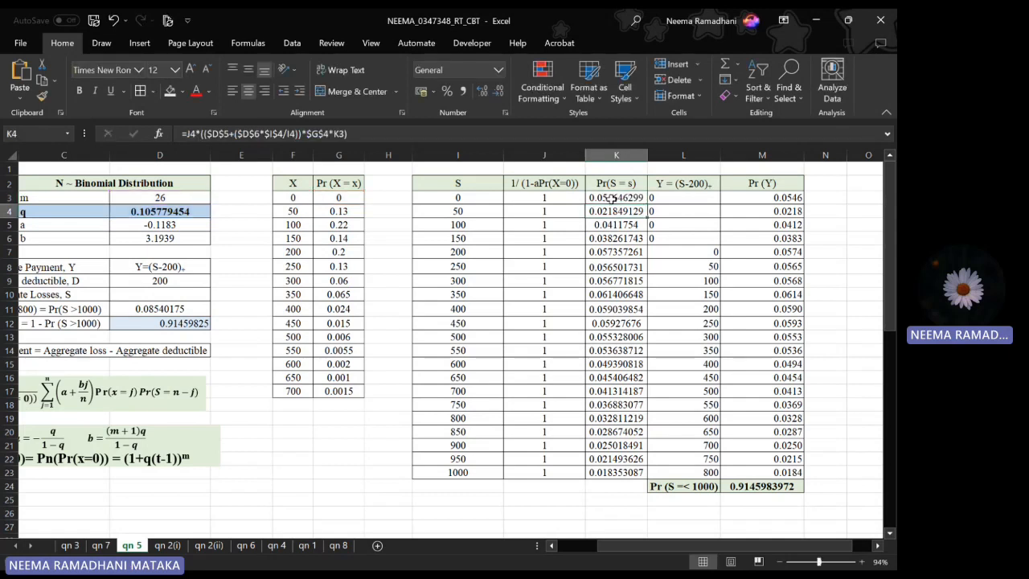
- Examine the recursive Pr(S = s) formulas in K4 and K5, comparing K4 with the Pn formula on the Canva slide
click(536, 135)
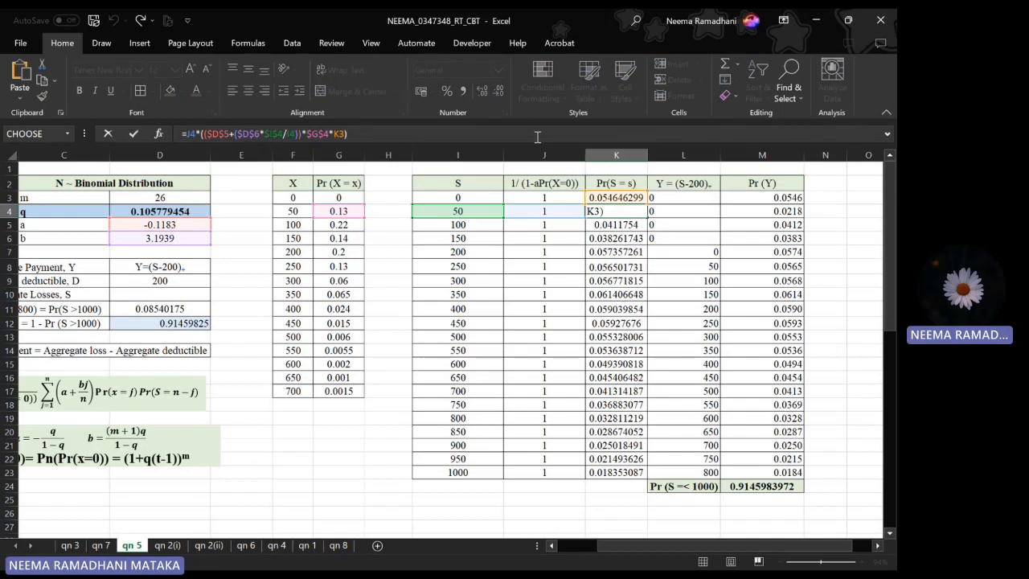
key(alt+Tab)
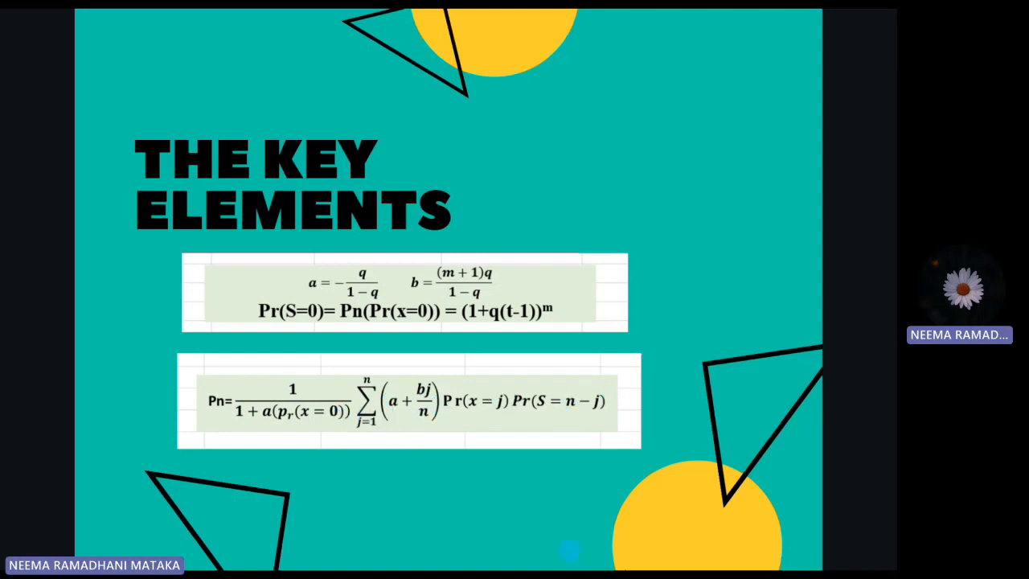
click(569, 555)
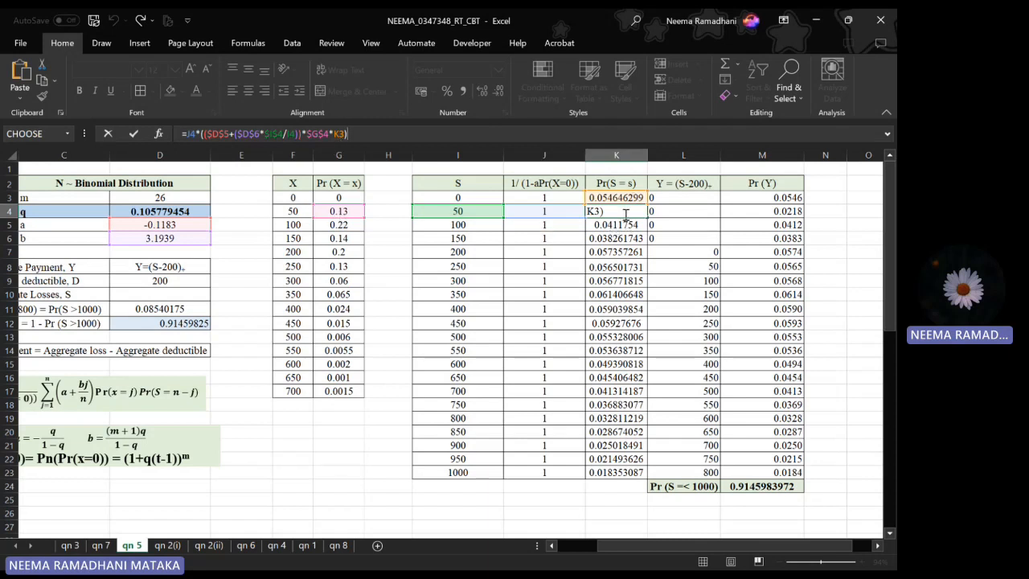
key(Return)
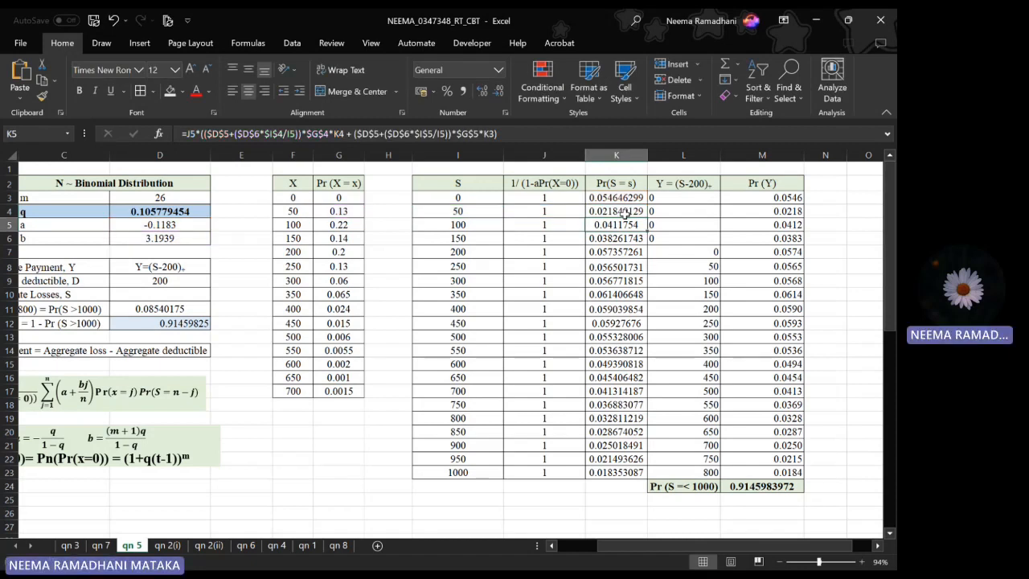
click(517, 134)
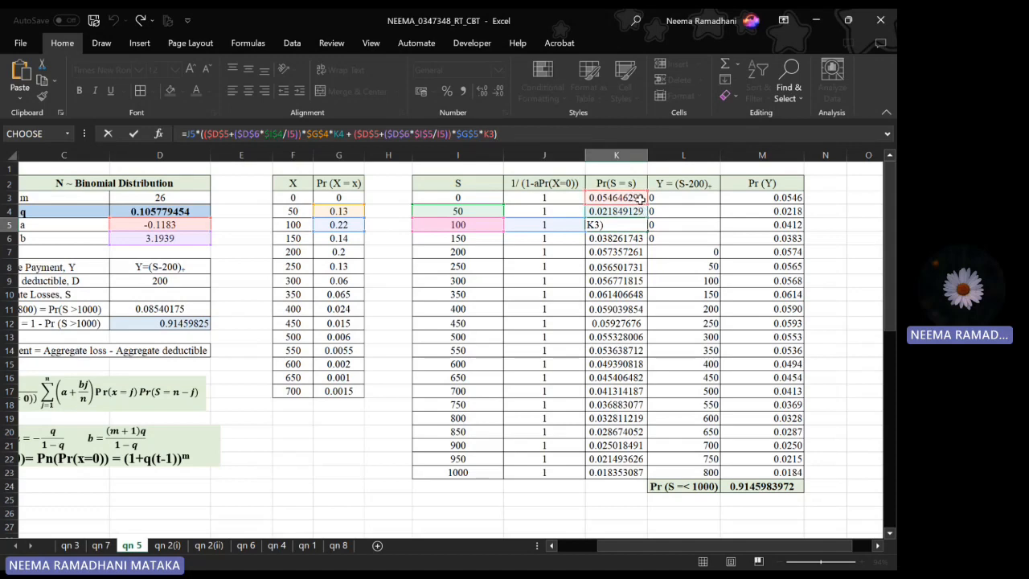
key(Return)
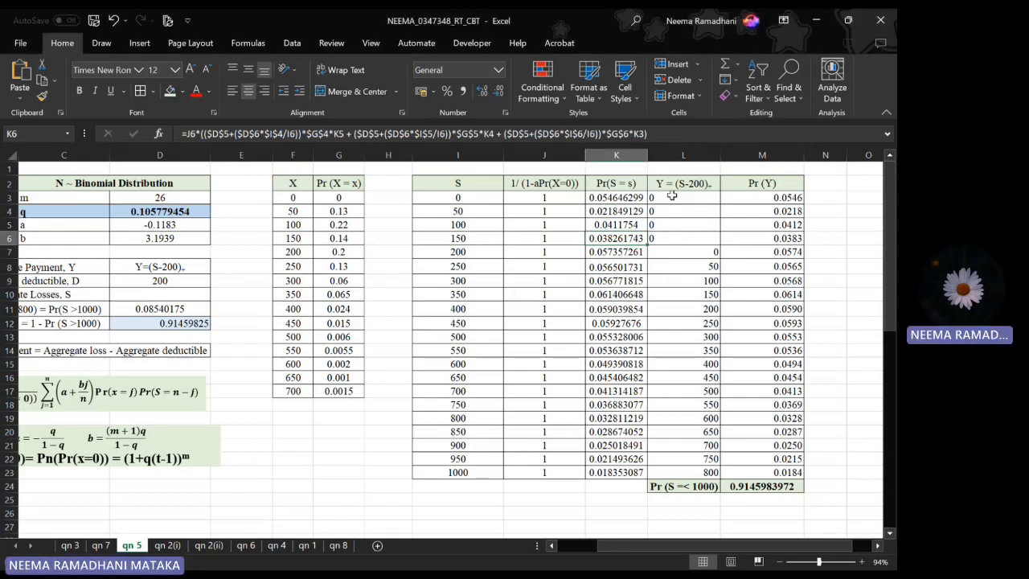
- Examine the IF formulas of the Y = (S-200)+ column in L3, L7 and L8
click(671, 195)
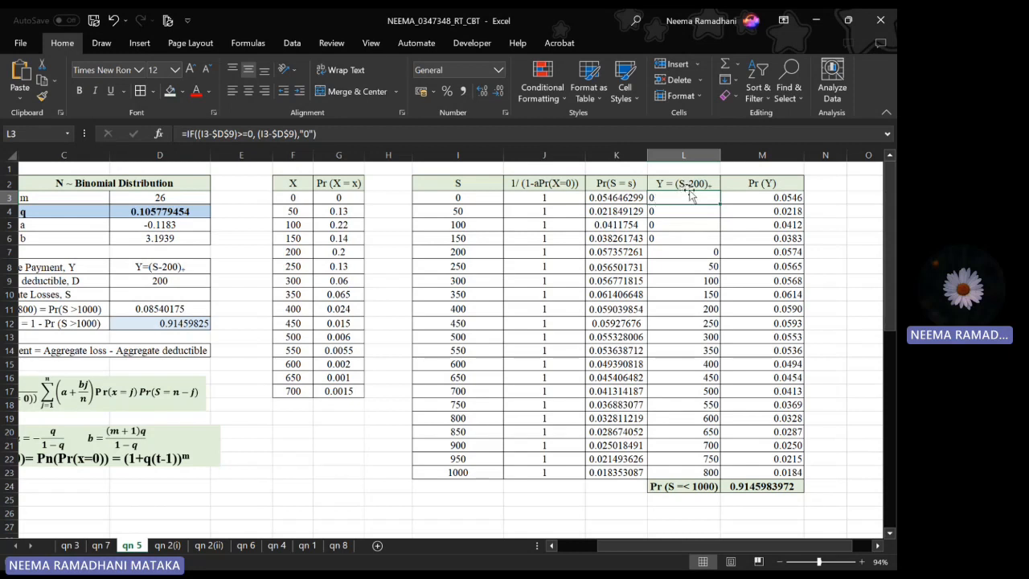
click(693, 254)
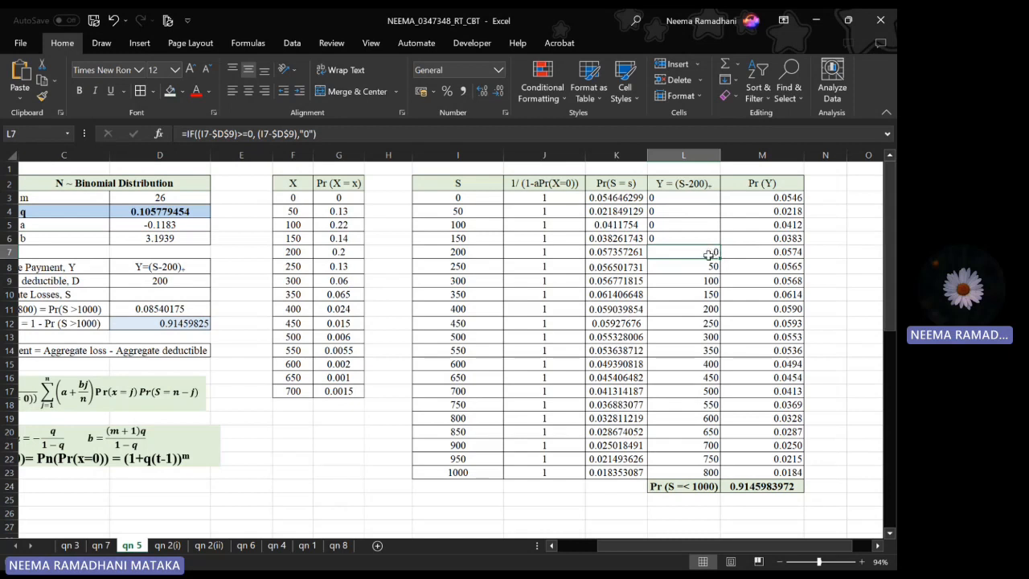
click(709, 267)
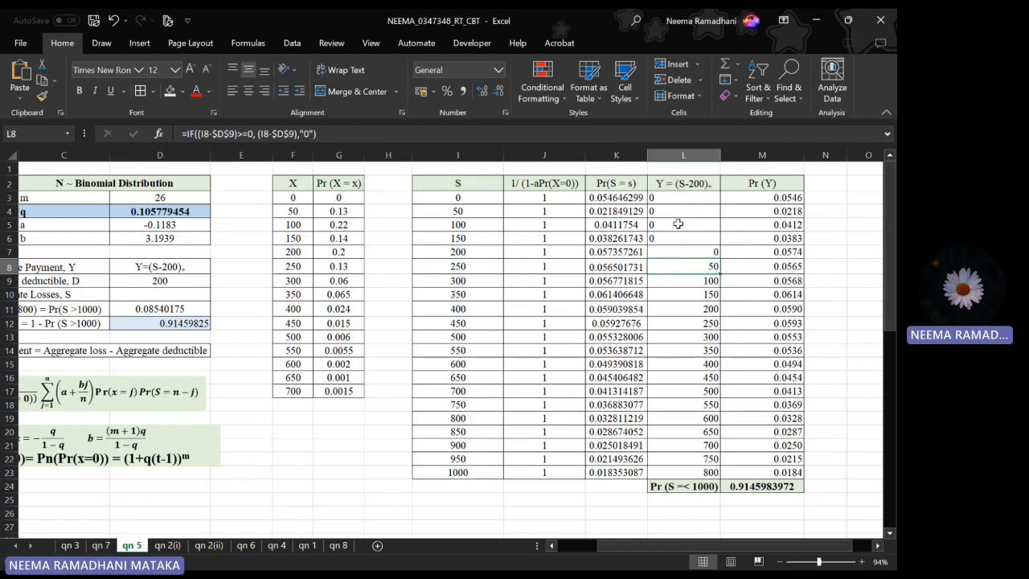
- Check the Pr (Y) formula in M3 and reset the binomial parameter q in D4 to 0
click(780, 196)
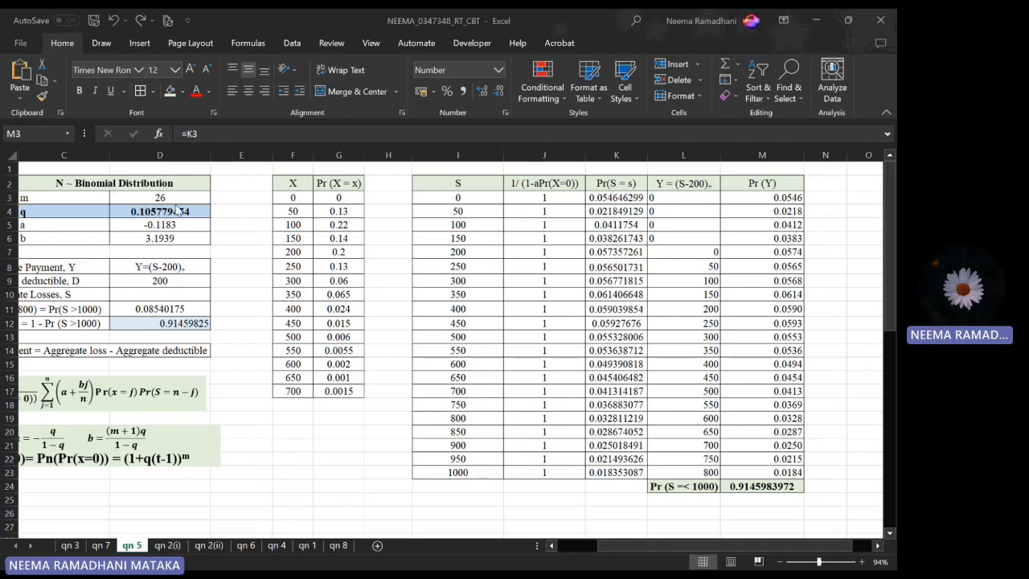
scroll(178, 207, left, 2)
click(305, 215)
text(0)
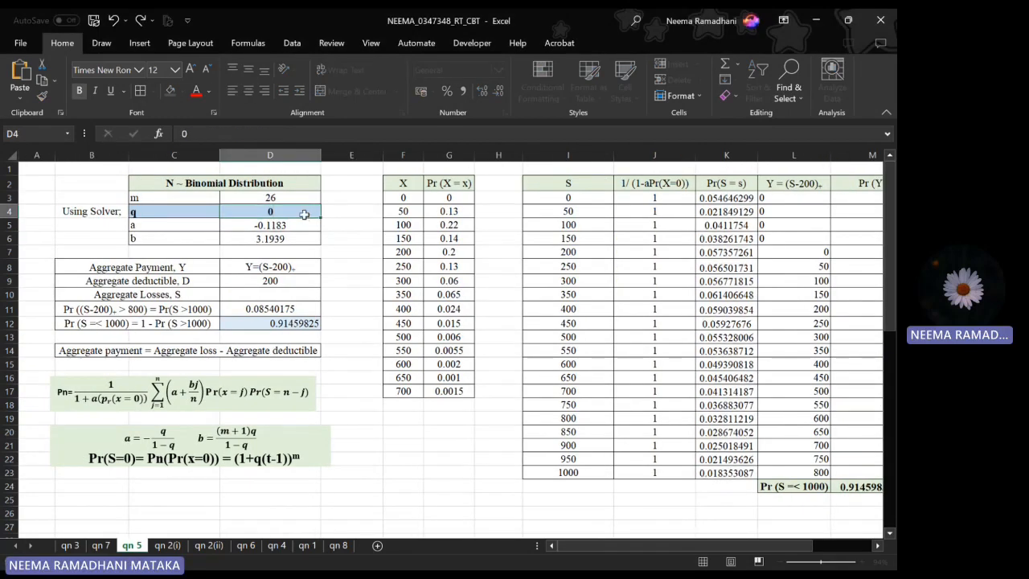
key(Return)
scroll(671, 293, right, 3)
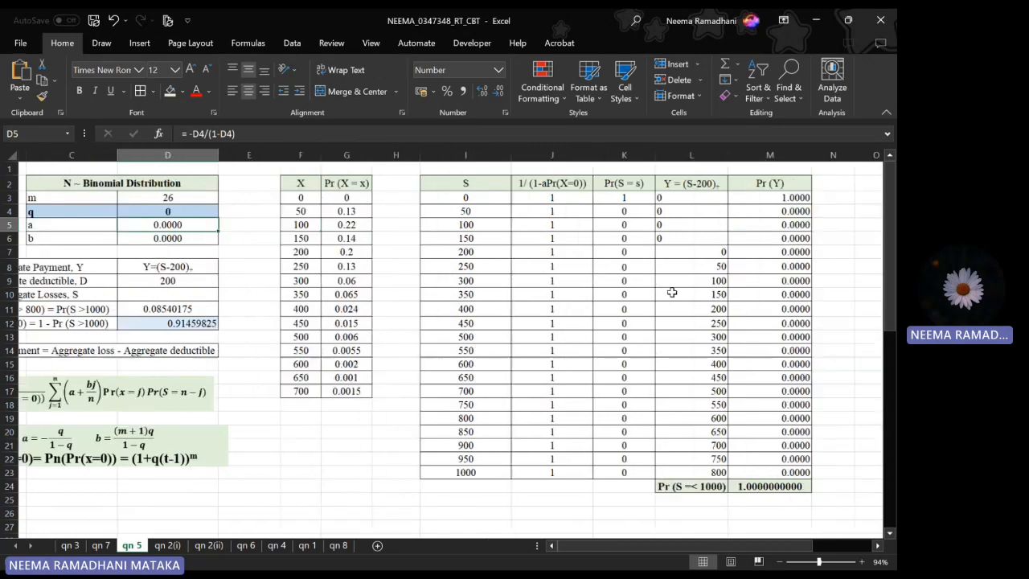
scroll(672, 292, left, 1)
scroll(672, 292, left, 1)
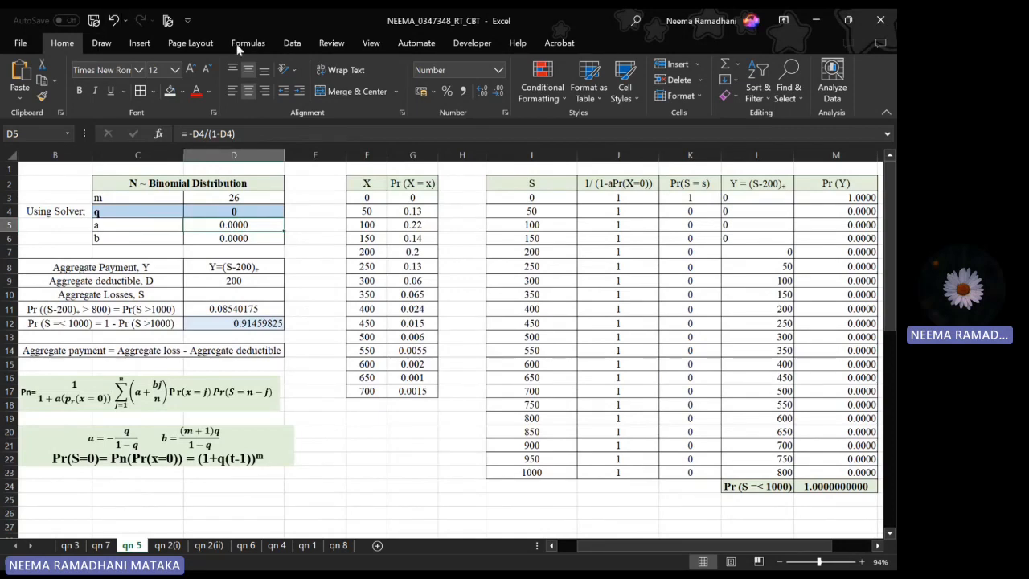
- Open Solver and set its objective to the Pr (S =< 1000) total in $M$24
click(291, 44)
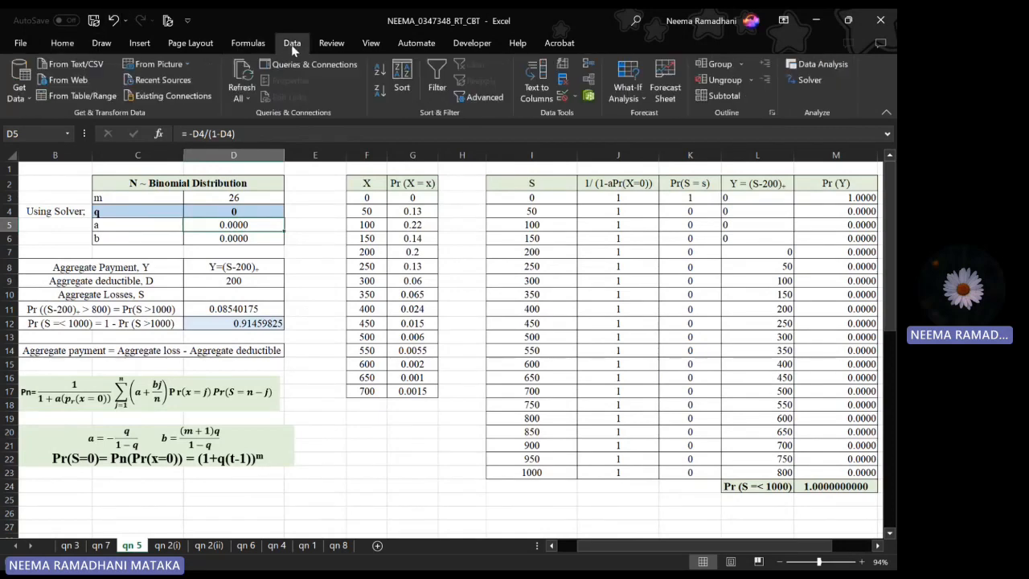
click(807, 79)
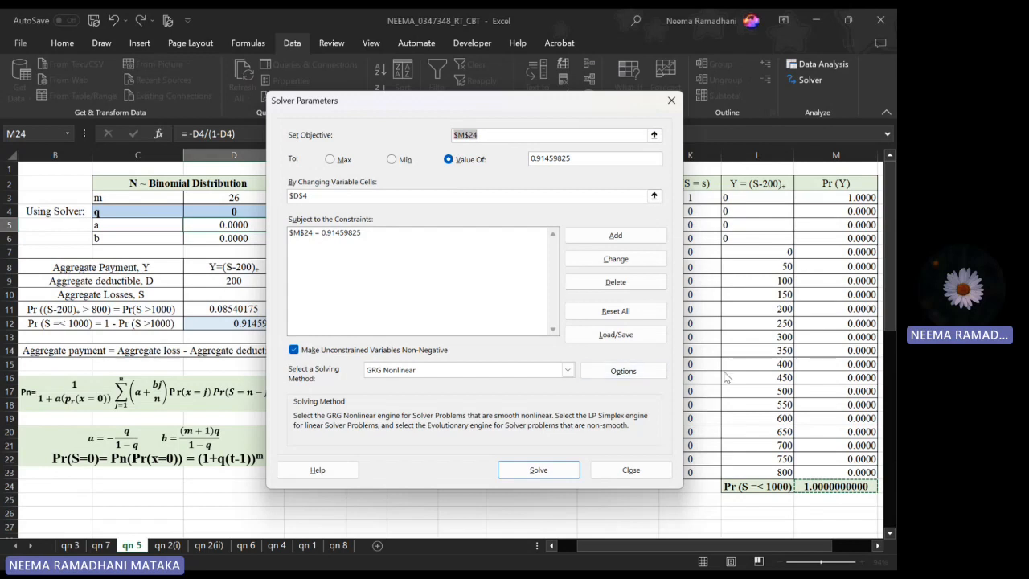
click(721, 334)
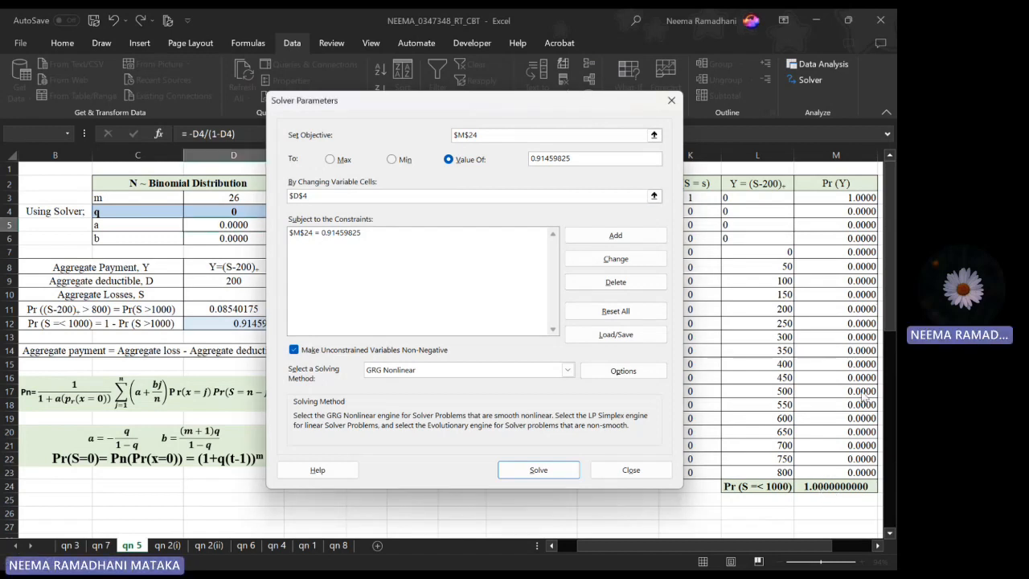
click(846, 489)
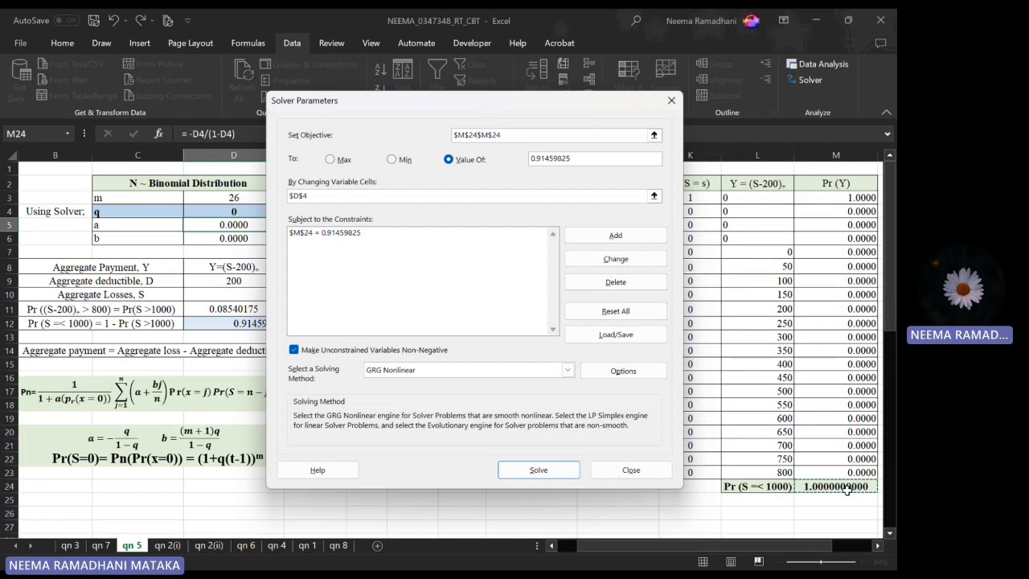
key(BackSpace)
key(BackSpace)
key(BackSpace)
key(BackSpace)
key(BackSpace)
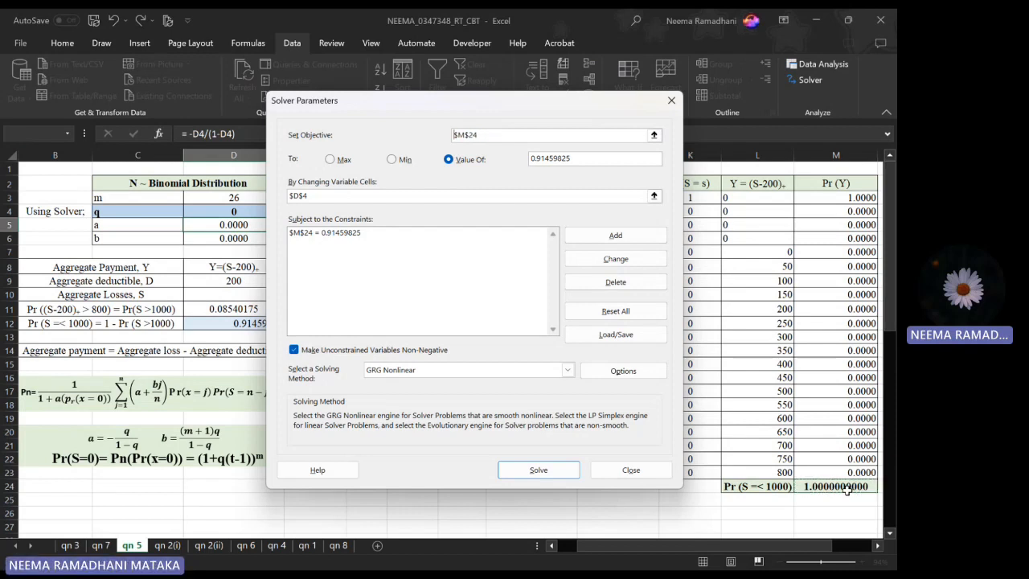
- Solve for an objective value of 0.91459825 by changing $D$4 with GRG Nonlinear, and keep the Solver solution
click(602, 160)
click(397, 195)
click(391, 195)
click(539, 470)
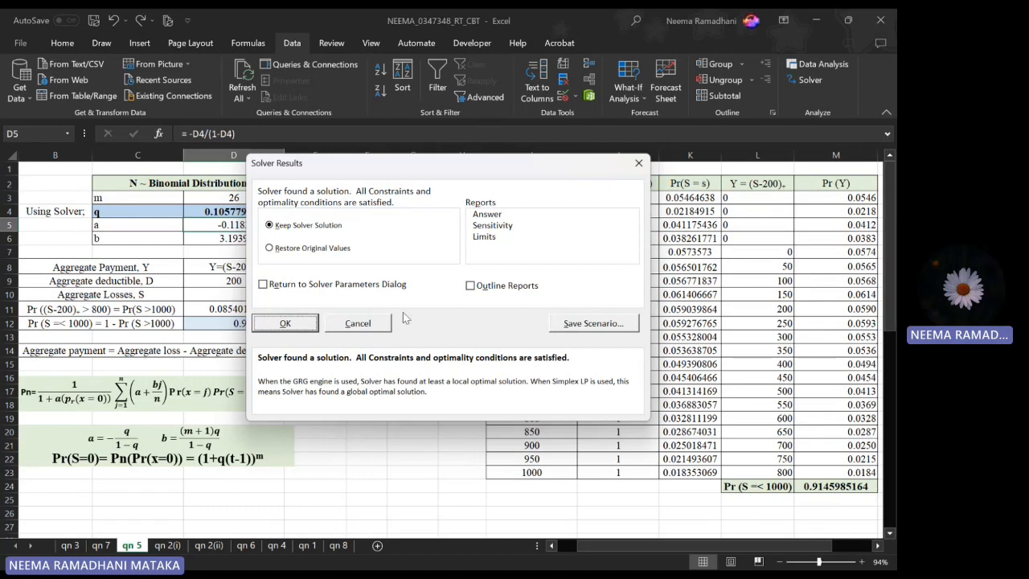
click(292, 323)
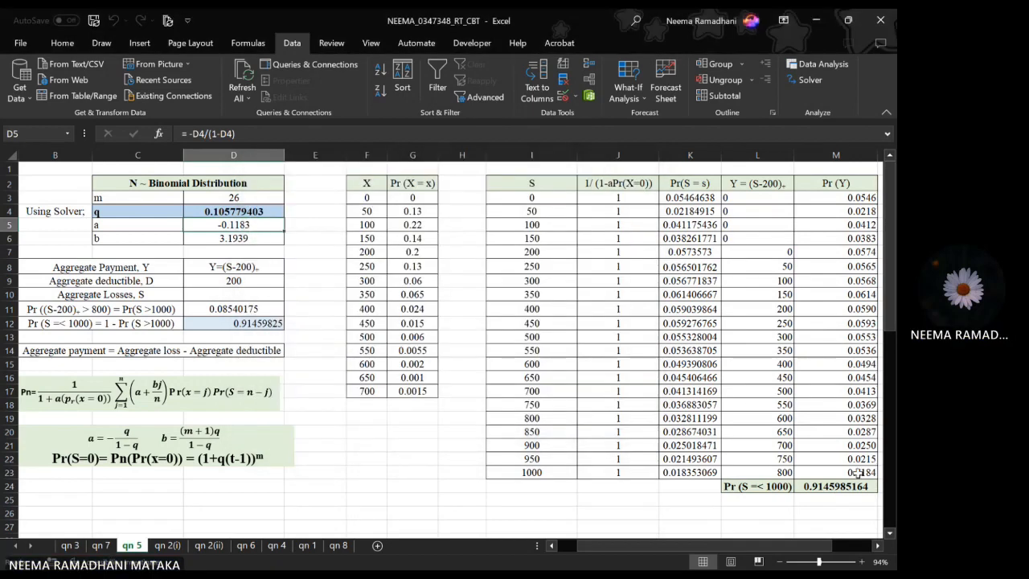
- Examine the SUM formula in M24 and the a and b formulas in D5 and D6, and switch to the closing Canva slide
click(836, 492)
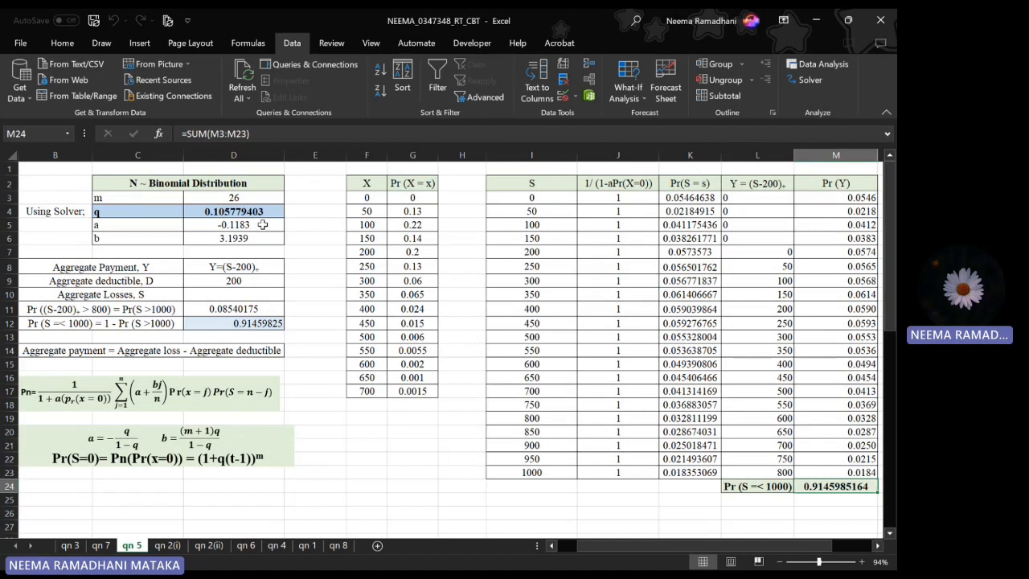
click(263, 226)
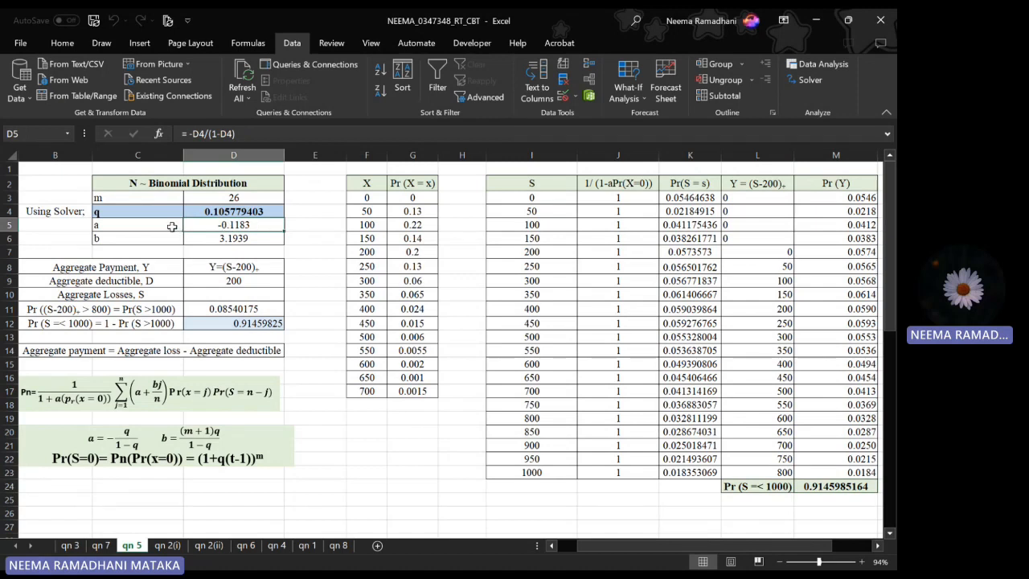
click(245, 137)
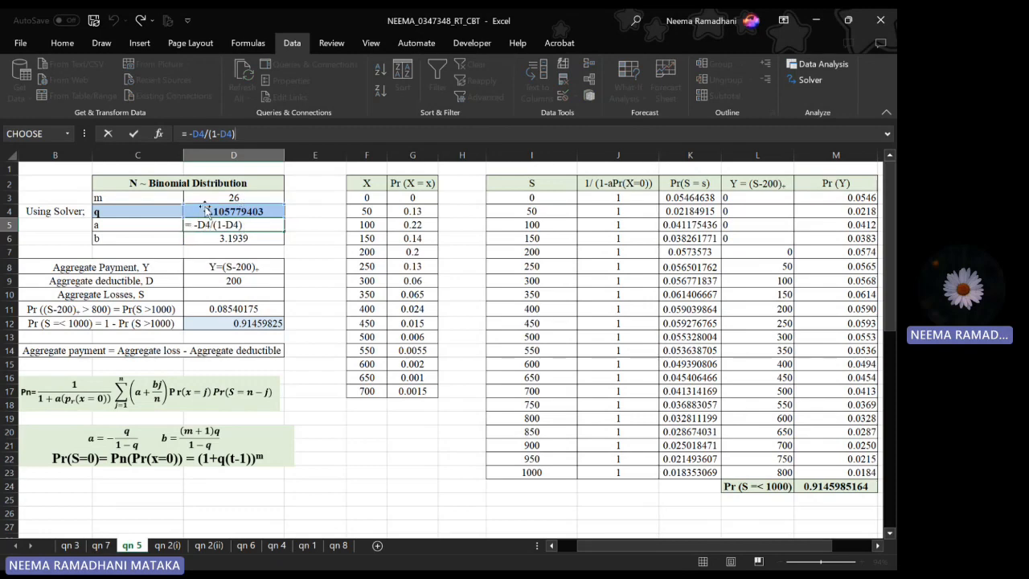
click(258, 237)
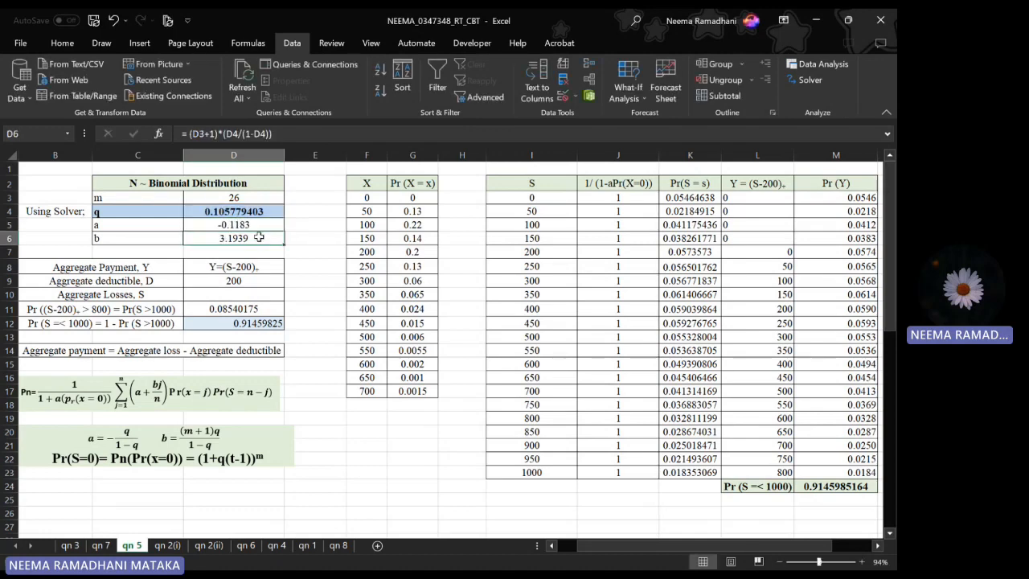
click(293, 137)
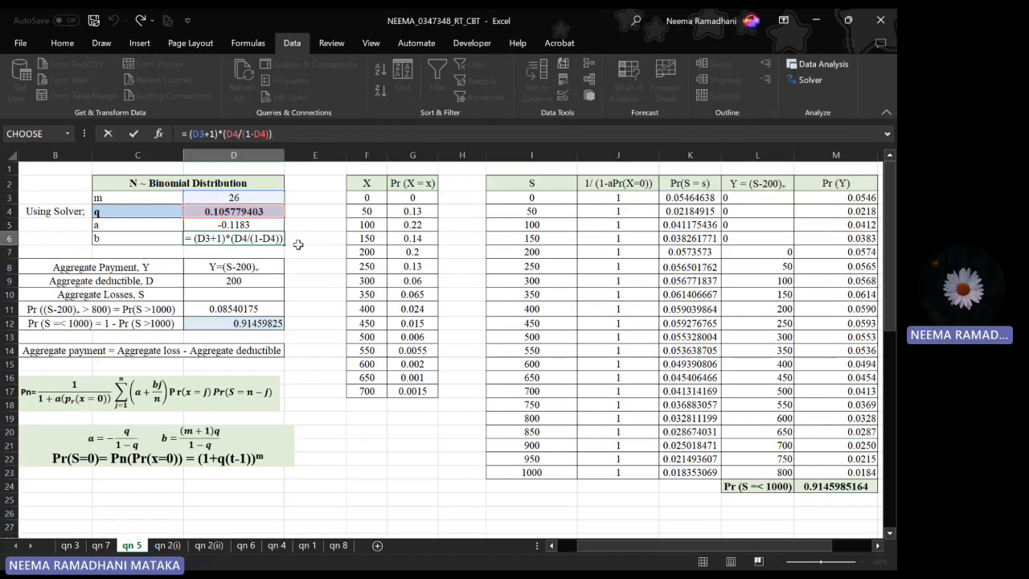
key(Return)
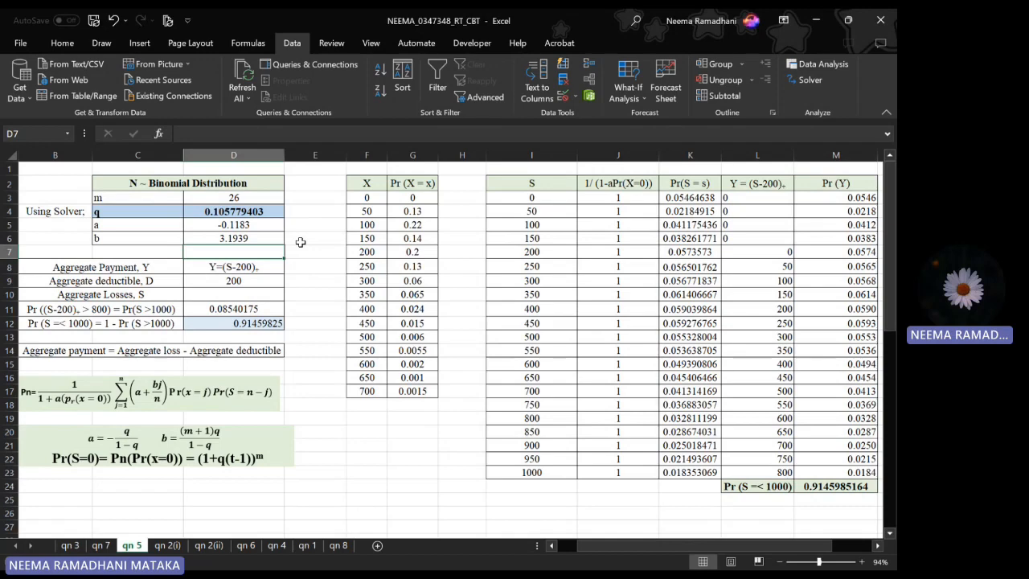
key(alt+Tab)
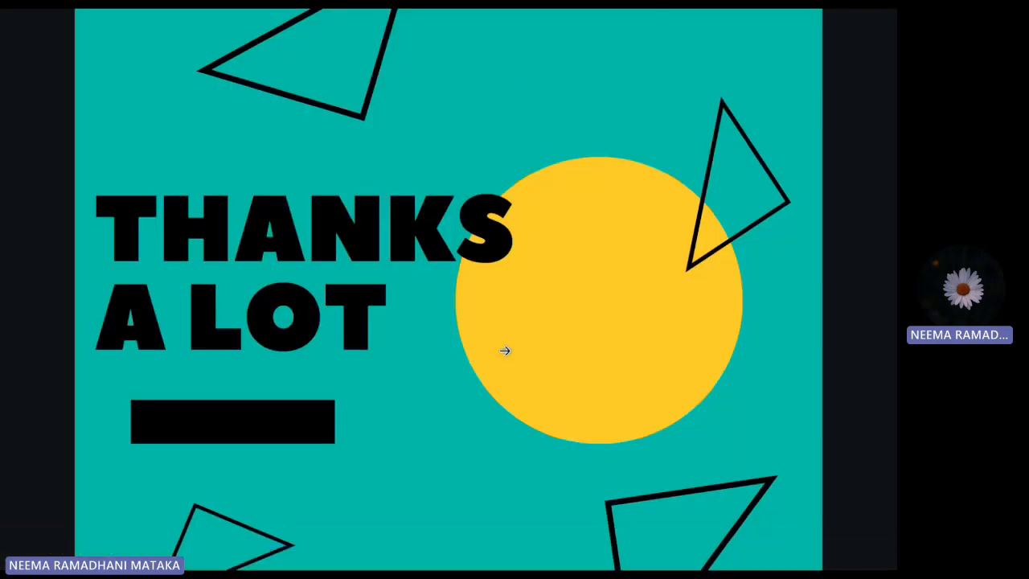